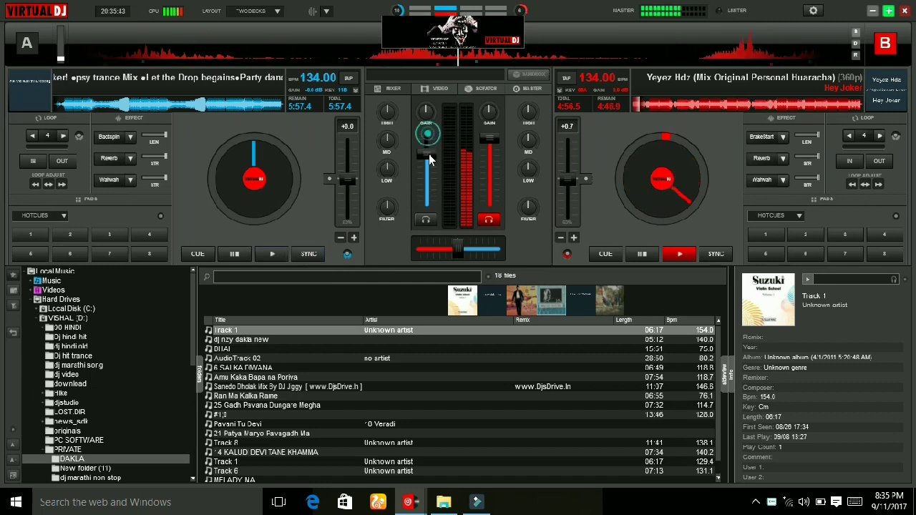
Start deck A with the crossfader fully on deck B, and ease the crossfader back toward the centre while syncing deck A
{"action": "left_click_drag", "start_coordinate": [460, 247], "coordinate": [524, 254]}
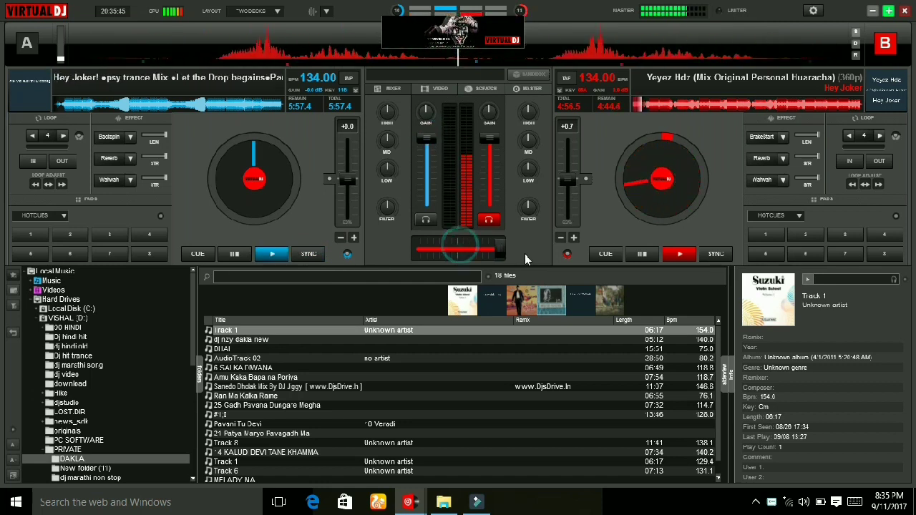
{"action": "left_click", "coordinate": [266, 254]}
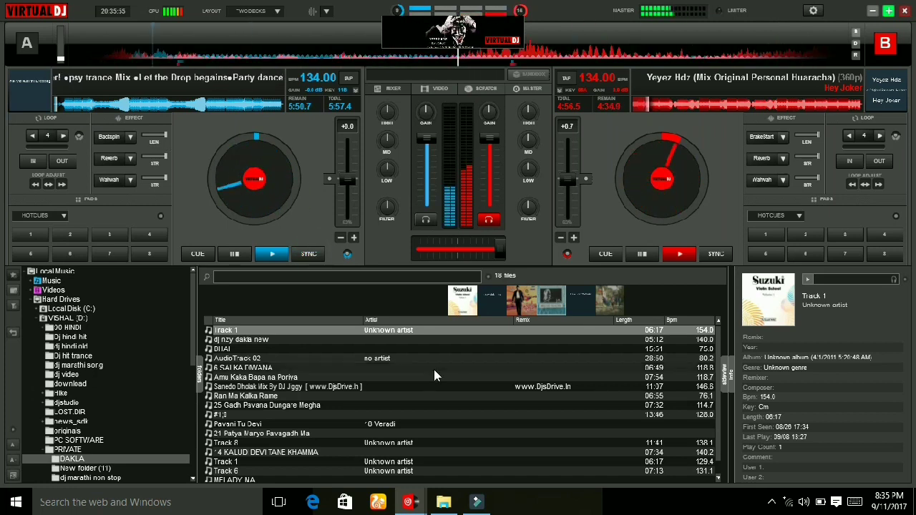
{"action": "left_click_drag", "start_coordinate": [496, 255], "coordinate": [471, 248]}
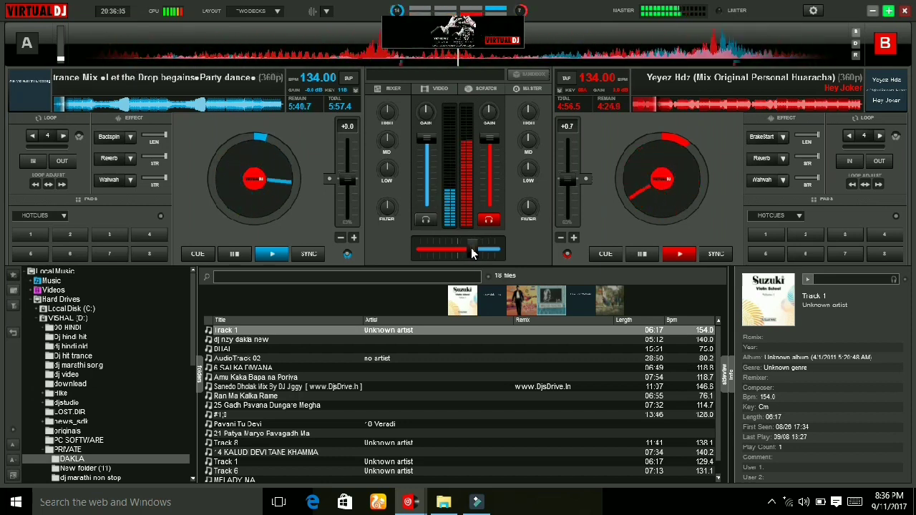
{"action": "left_click", "coordinate": [307, 254]}
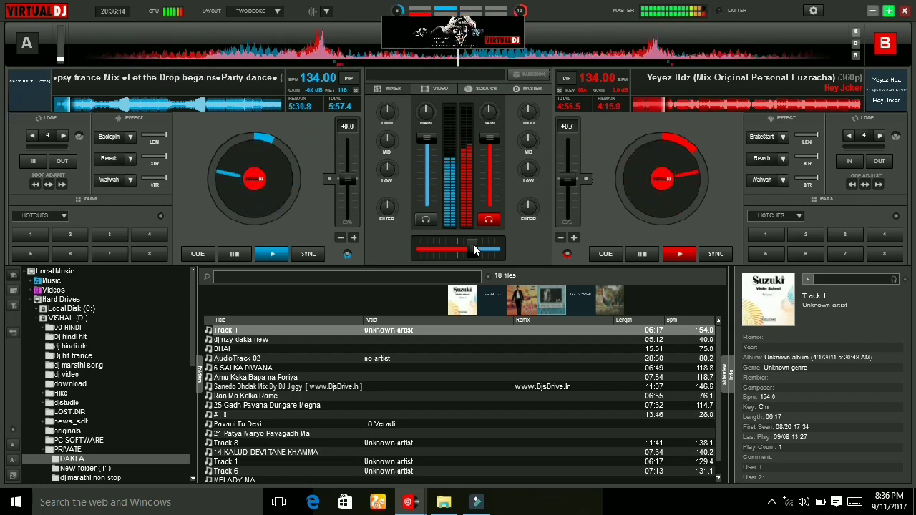
Crossfade the mix fully to deck A, and ease the crossfader slightly back toward deck B
{"action": "left_click_drag", "start_coordinate": [473, 244], "coordinate": [407, 256]}
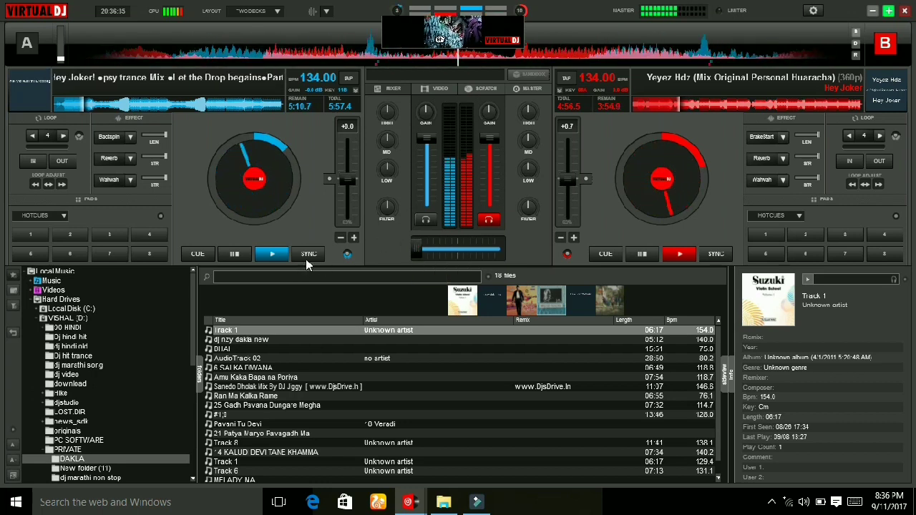
{"action": "left_click", "coordinate": [418, 246]}
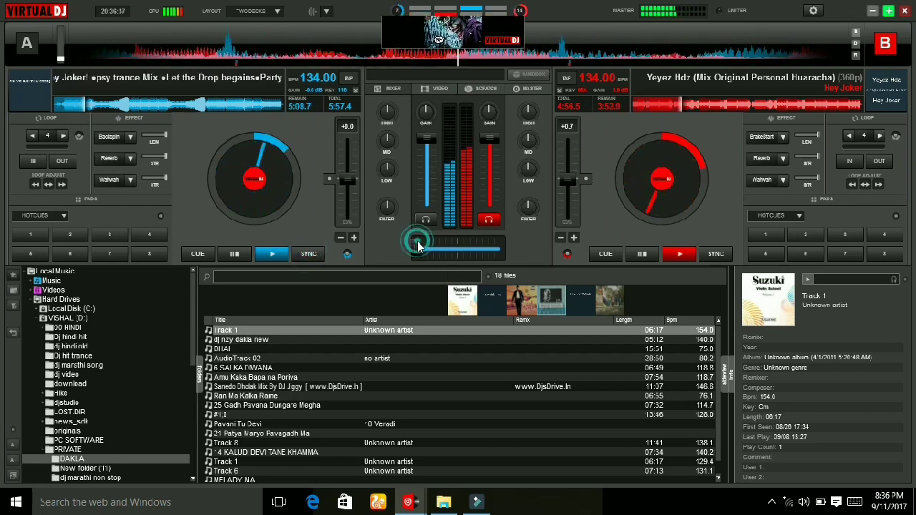
{"action": "left_click_drag", "start_coordinate": [418, 247], "coordinate": [430, 252]}
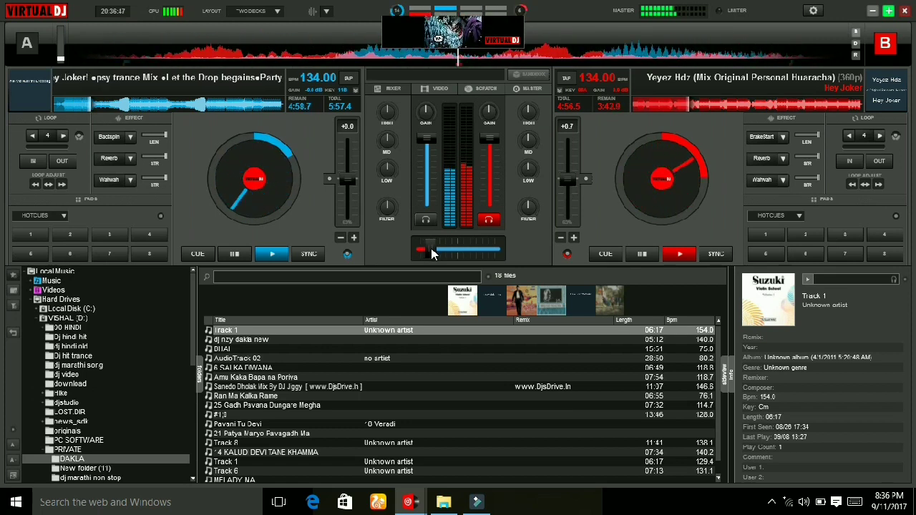
Crossfade the mix fully to deck B and sync deck B with deck A
{"action": "left_click_drag", "start_coordinate": [442, 249], "coordinate": [505, 250]}
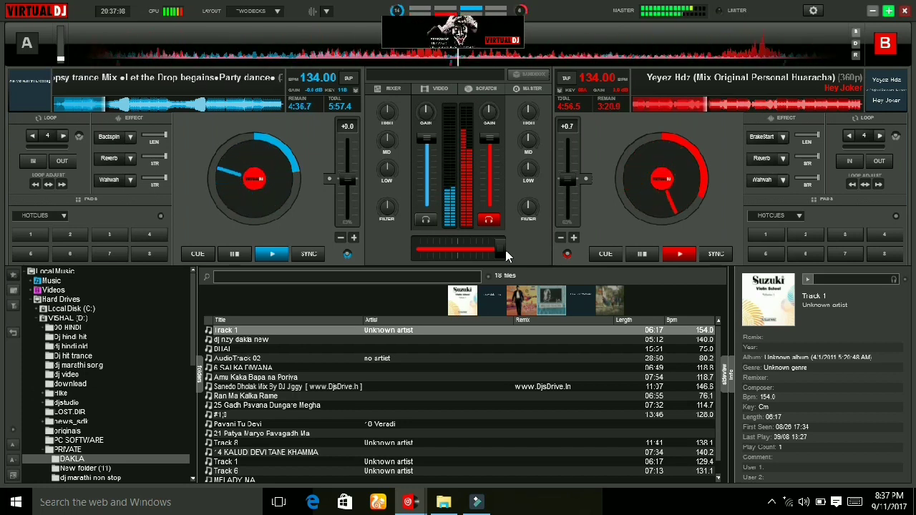
{"action": "left_click", "coordinate": [713, 252]}
{"action": "left_click", "coordinate": [499, 247]}
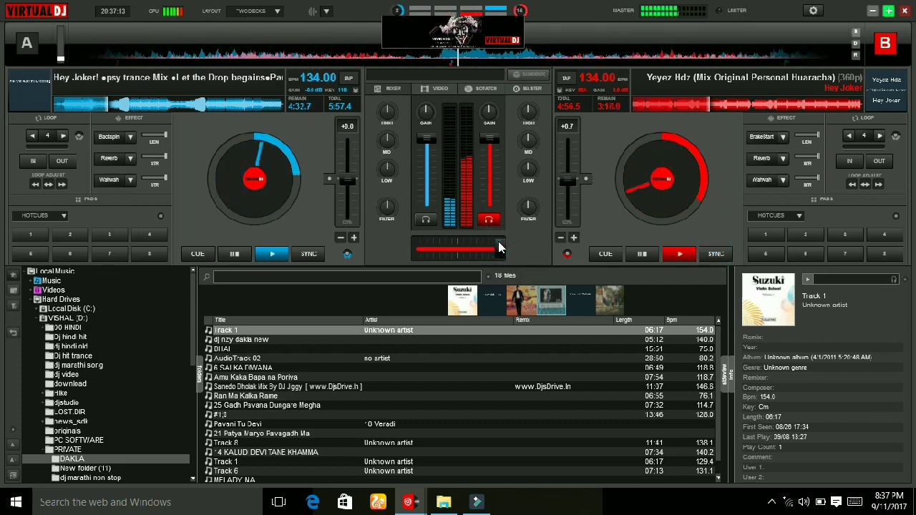
Blend the mix gradually from deck B fully to deck A, and return the crossfader fully to deck B
{"action": "left_click_drag", "start_coordinate": [492, 244], "coordinate": [482, 244]}
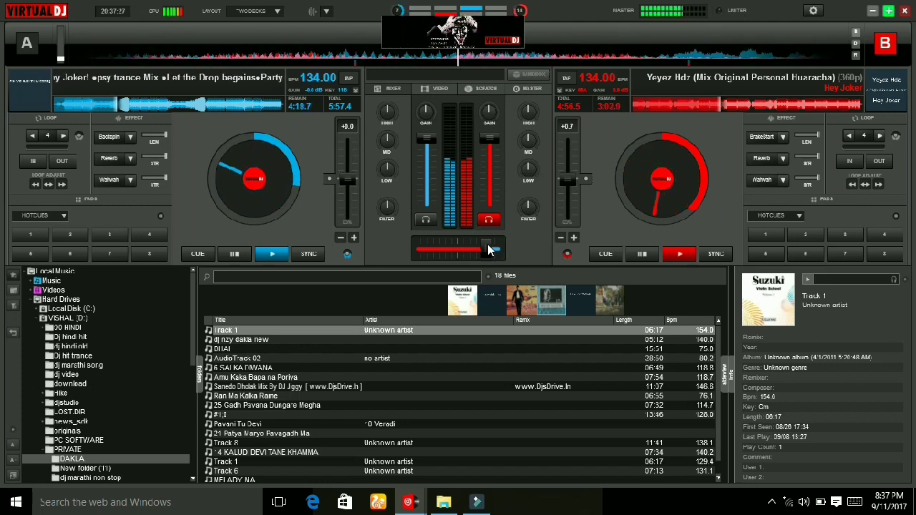
{"action": "left_click_drag", "start_coordinate": [487, 244], "coordinate": [414, 245]}
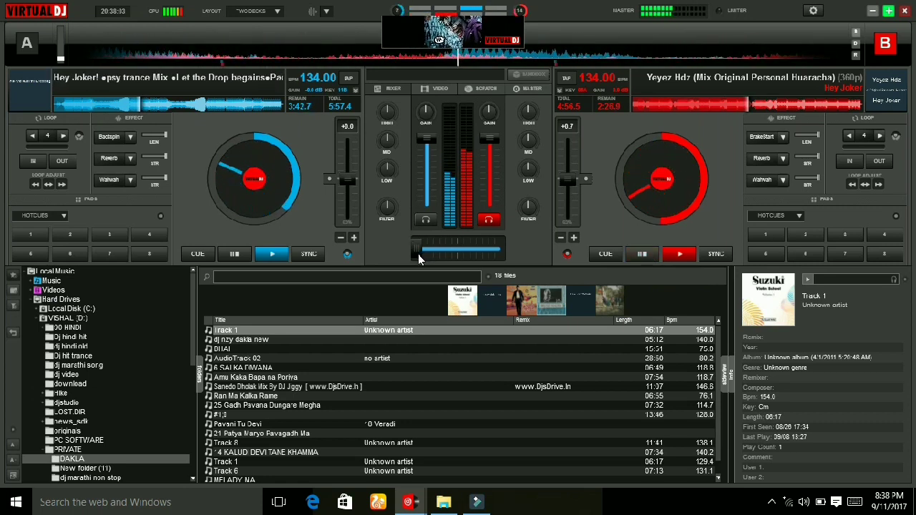
{"action": "left_click_drag", "start_coordinate": [422, 255], "coordinate": [518, 277]}
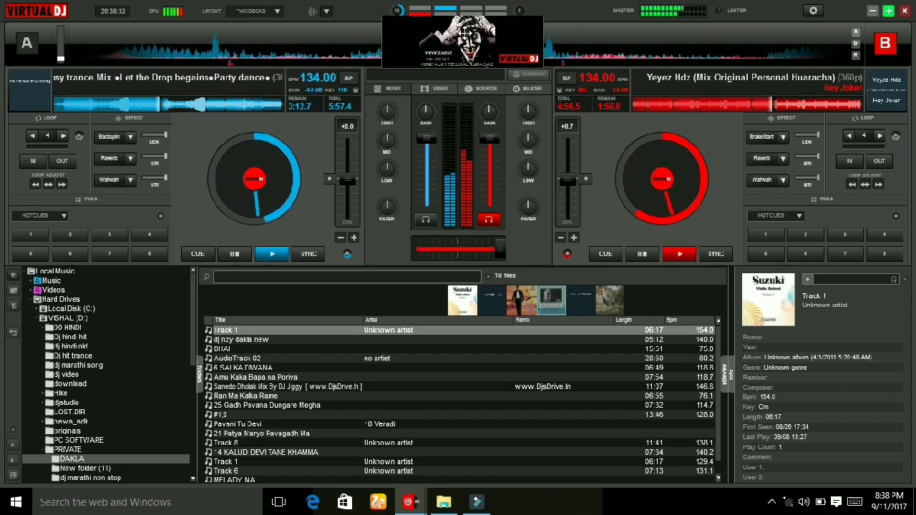
Move the video preview window from the waveform area onto the track list and enlarge it in width and height
{"action": "left_click_drag", "start_coordinate": [465, 33], "coordinate": [455, 309]}
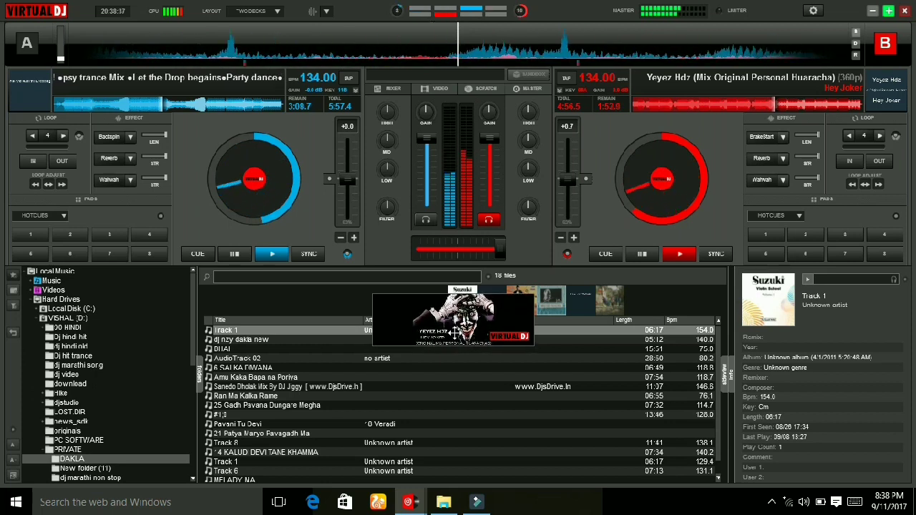
{"action": "left_click_drag", "start_coordinate": [454, 347], "coordinate": [419, 415]}
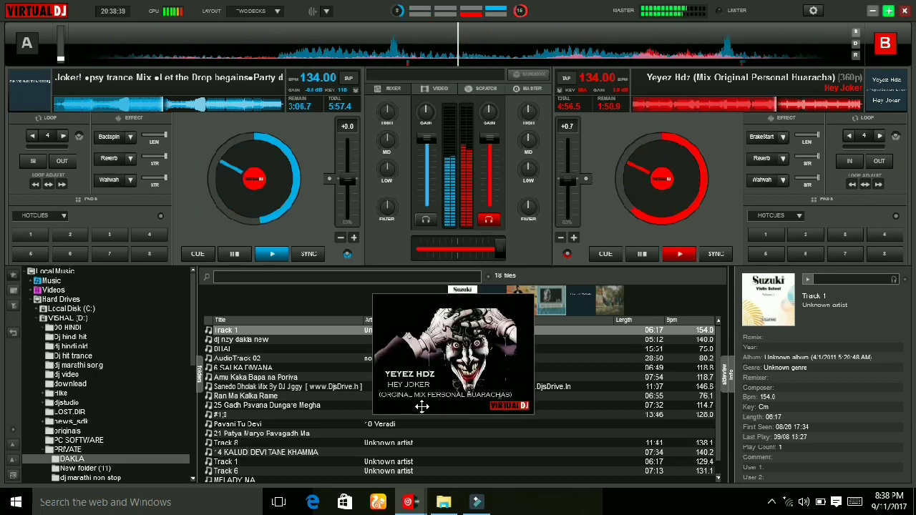
{"action": "left_click_drag", "start_coordinate": [372, 355], "coordinate": [329, 356]}
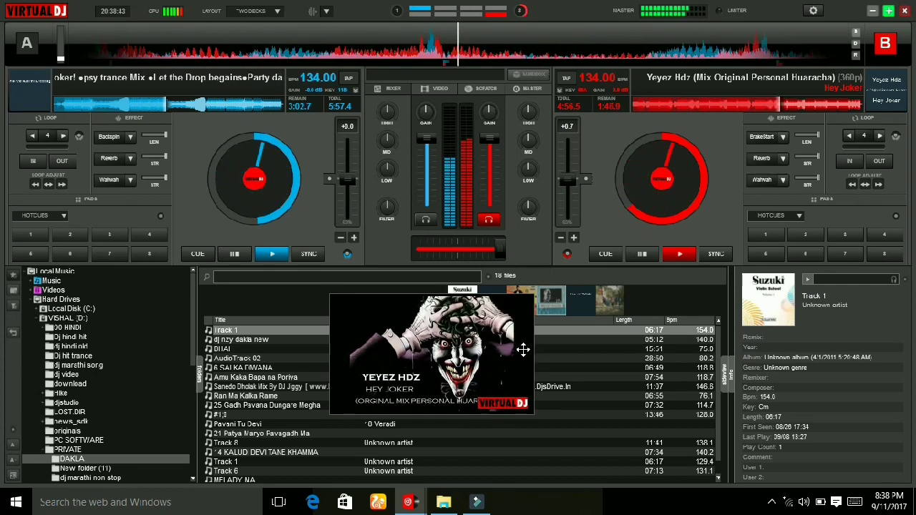
{"action": "left_click_drag", "start_coordinate": [530, 348], "coordinate": [563, 348]}
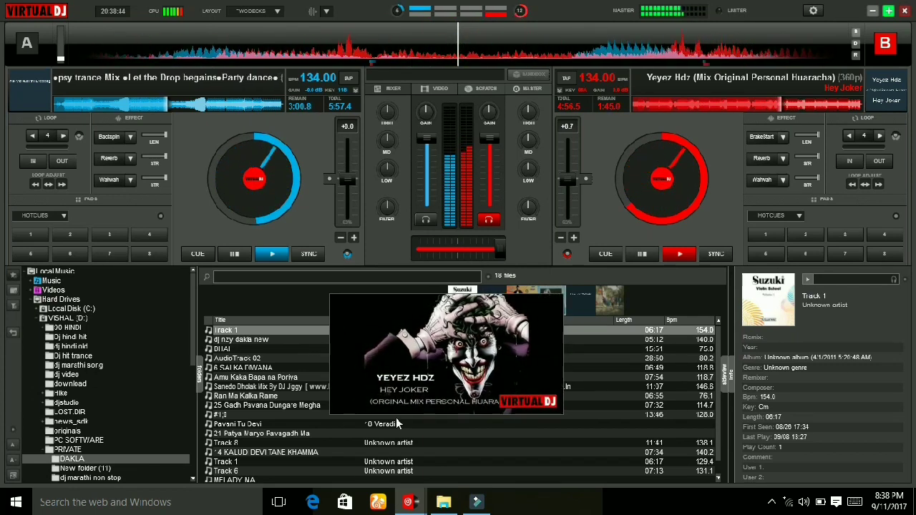
{"action": "left_click_drag", "start_coordinate": [445, 406], "coordinate": [445, 428]}
{"action": "left_click_drag", "start_coordinate": [473, 371], "coordinate": [486, 379]}
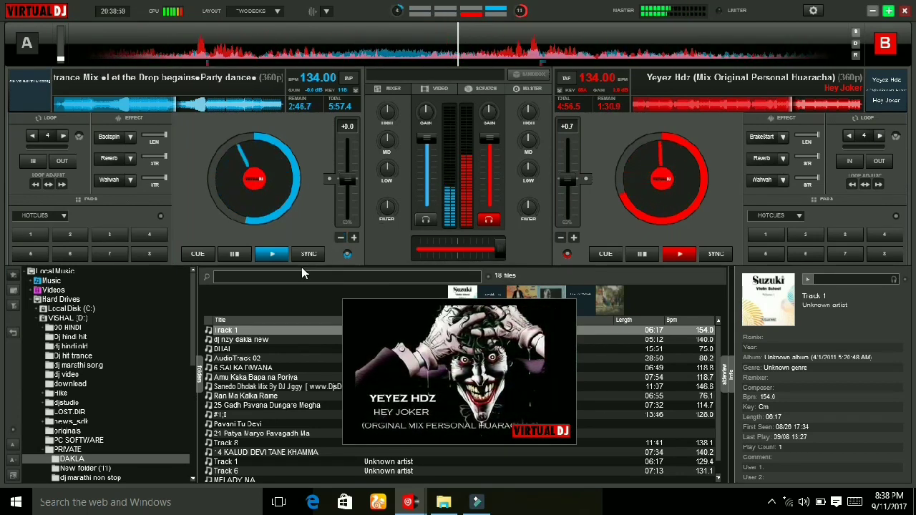
Fade gradually from deck B until the crossfader is fully on deck A
{"action": "left_click_drag", "start_coordinate": [500, 250], "coordinate": [483, 255]}
{"action": "left_click_drag", "start_coordinate": [478, 250], "coordinate": [397, 250]}
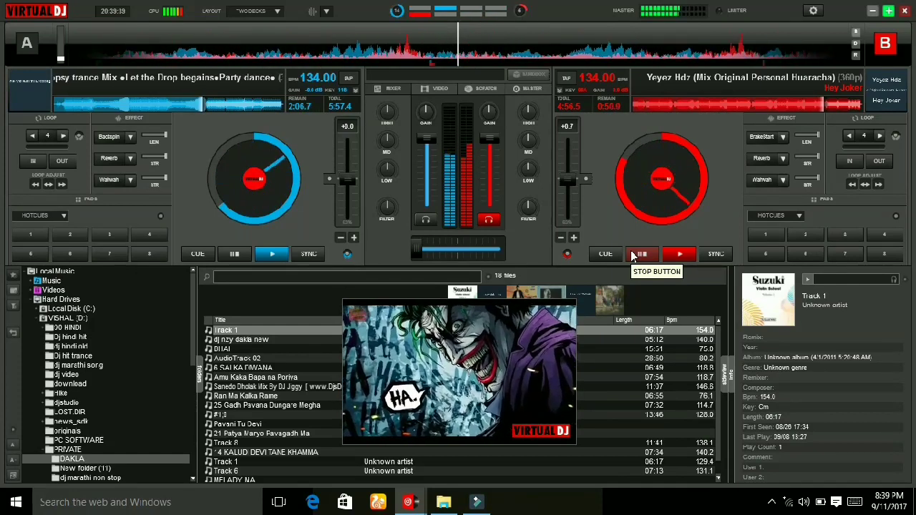
Load the Flanger effect into deck A's first effect slot and apply it briefly by switching it on and off
{"action": "left_click", "coordinate": [131, 138]}
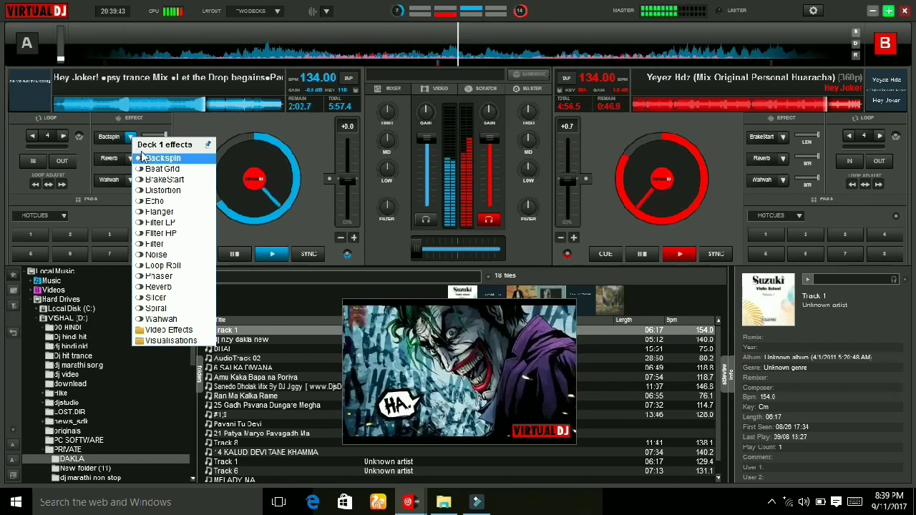
{"action": "left_click", "coordinate": [171, 213]}
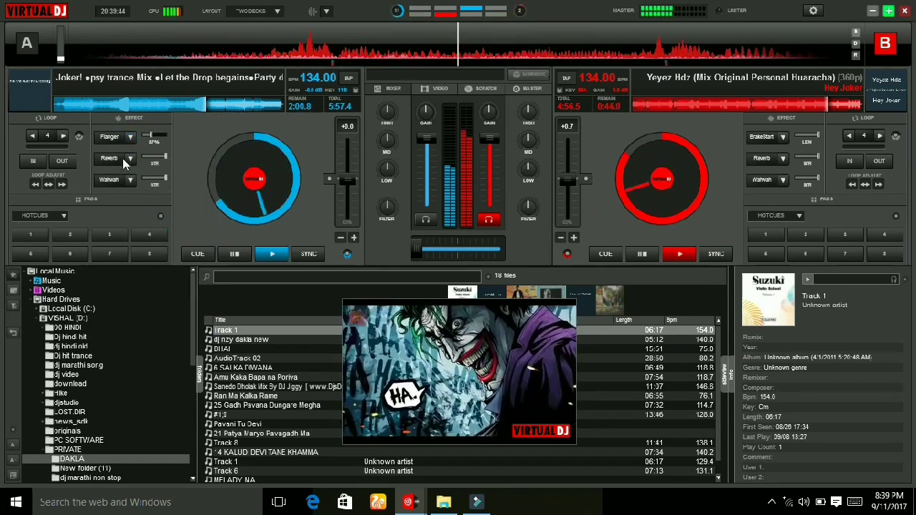
{"action": "left_click", "coordinate": [118, 138]}
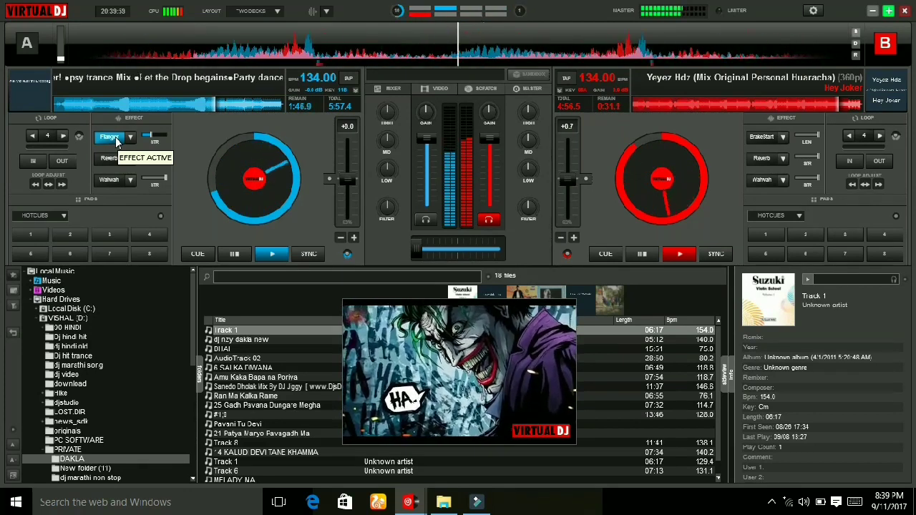
{"action": "left_click", "coordinate": [111, 137]}
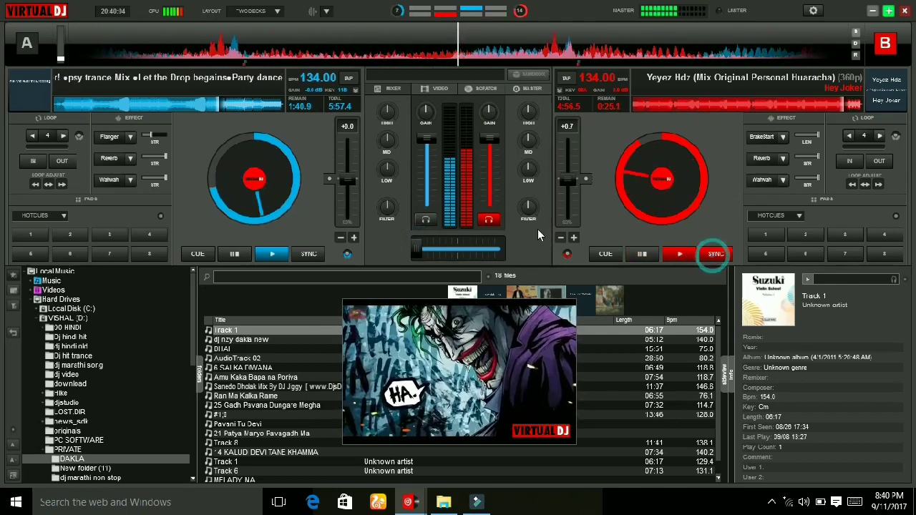
Crossfade fully to deck B for its closing seconds, and return the crossfader fully to deck A
{"action": "left_click_drag", "start_coordinate": [420, 254], "coordinate": [509, 255]}
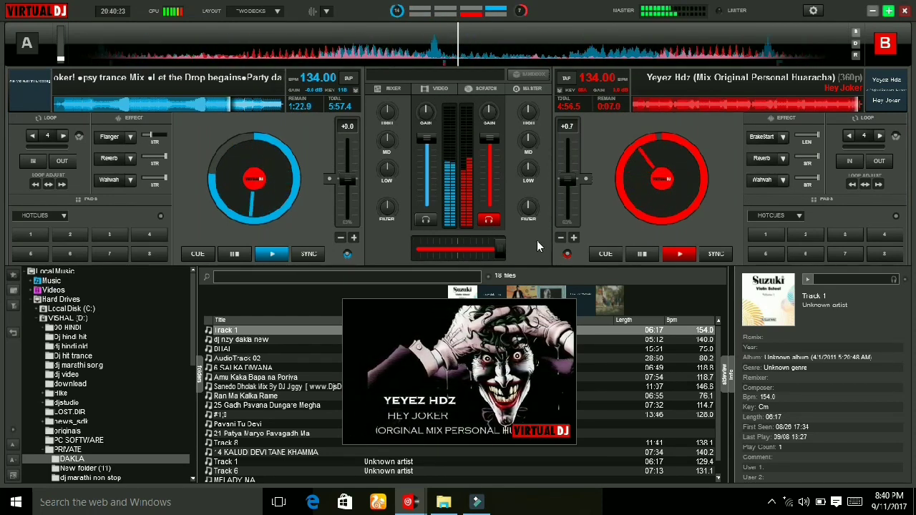
{"action": "left_click_drag", "start_coordinate": [499, 247], "coordinate": [413, 255]}
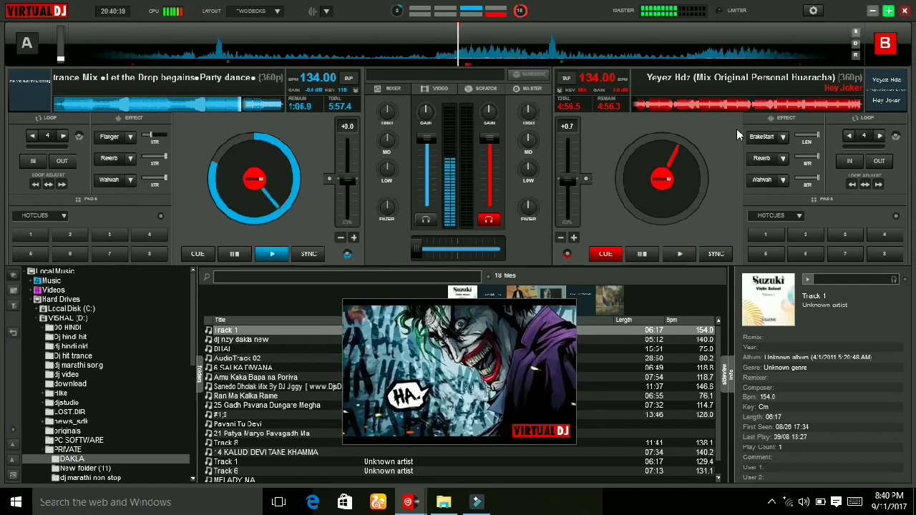
Extend the video preview window's lower edge downward to make it slightly taller
{"action": "right_click", "coordinate": [464, 449]}
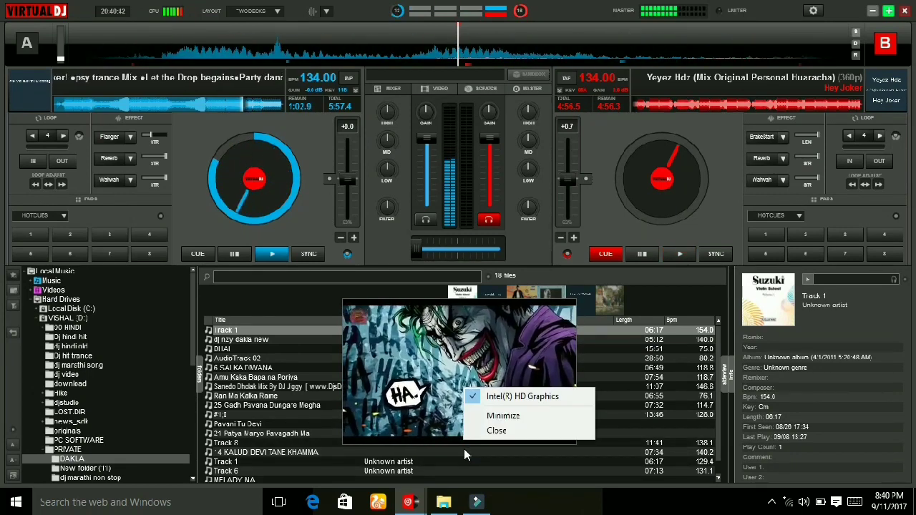
{"action": "left_click", "coordinate": [458, 441]}
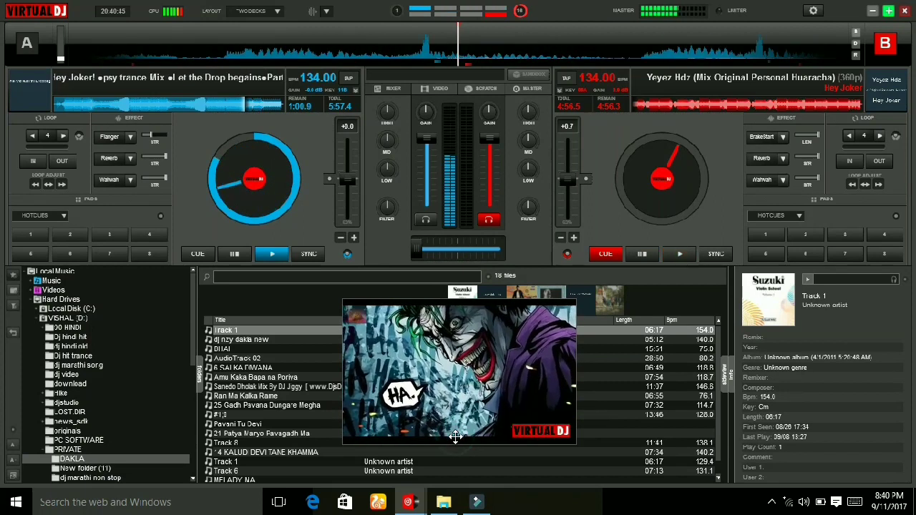
{"action": "left_click_drag", "start_coordinate": [458, 441], "coordinate": [458, 462]}
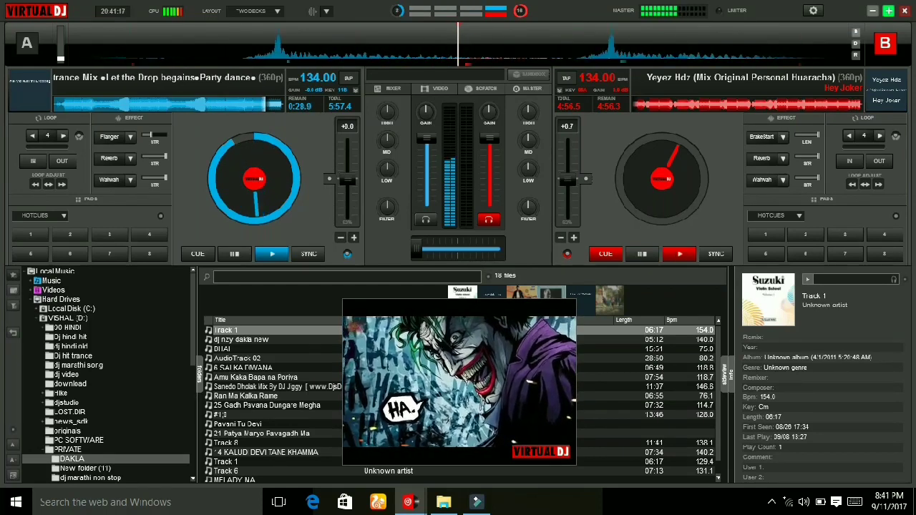
Apply deck A's Flanger briefly, replace it with an active BrakeStart effect, and stop deck A
{"action": "left_click", "coordinate": [111, 139]}
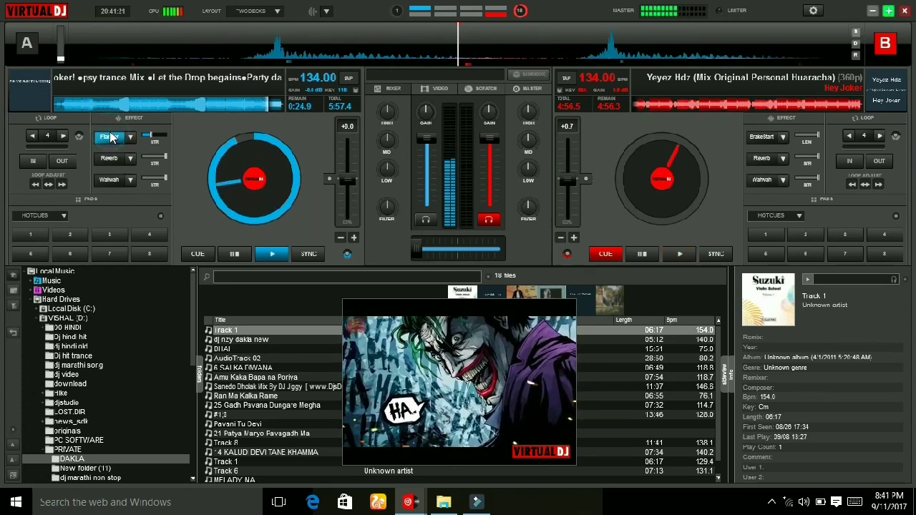
{"action": "left_click", "coordinate": [130, 137]}
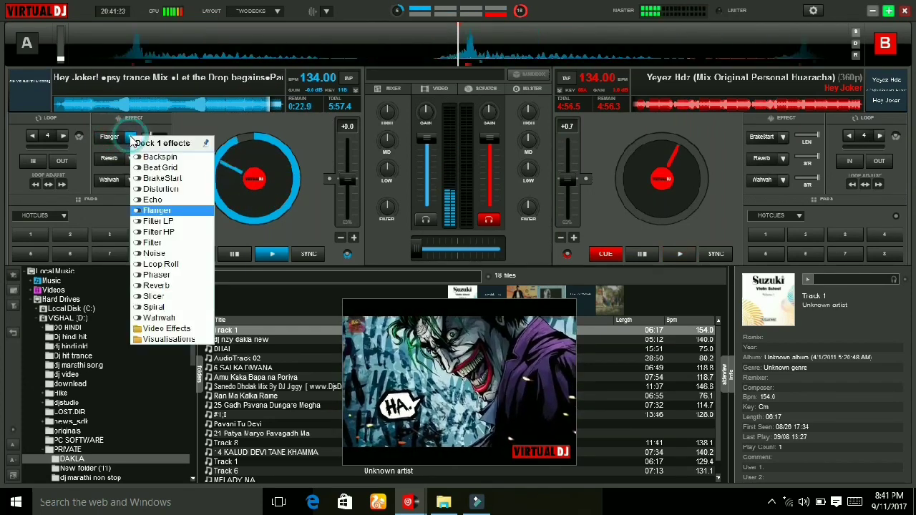
{"action": "left_click", "coordinate": [173, 179]}
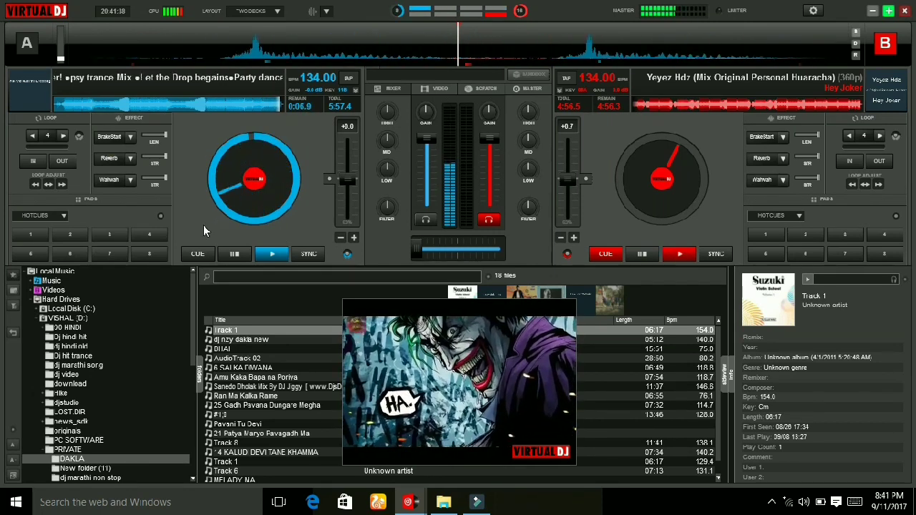
{"action": "left_click", "coordinate": [106, 136]}
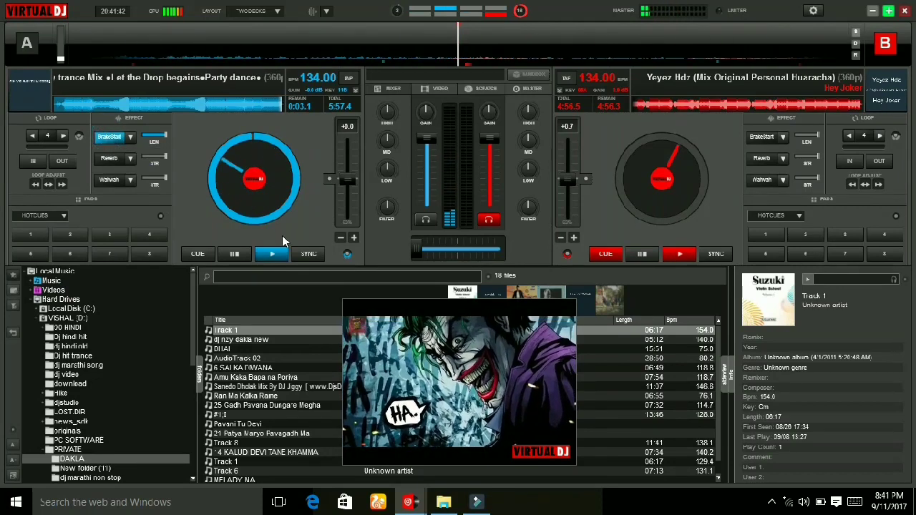
{"action": "left_click", "coordinate": [234, 254]}
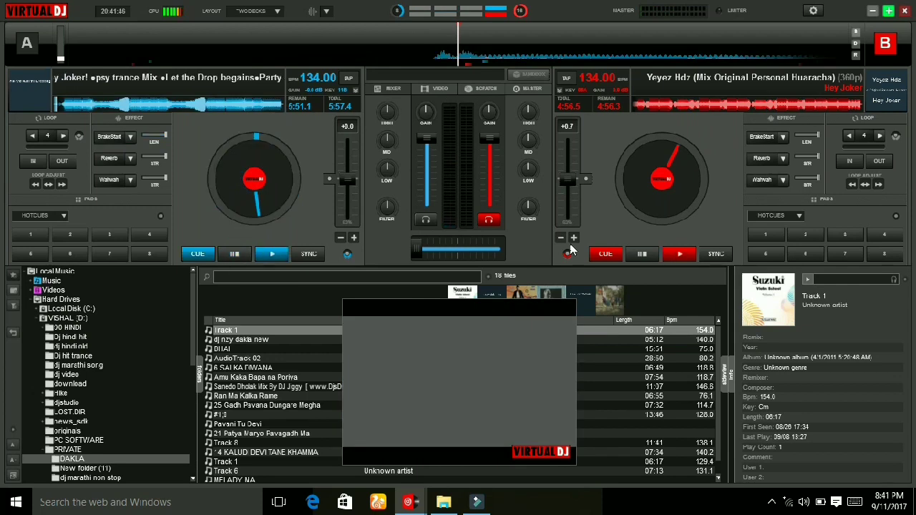